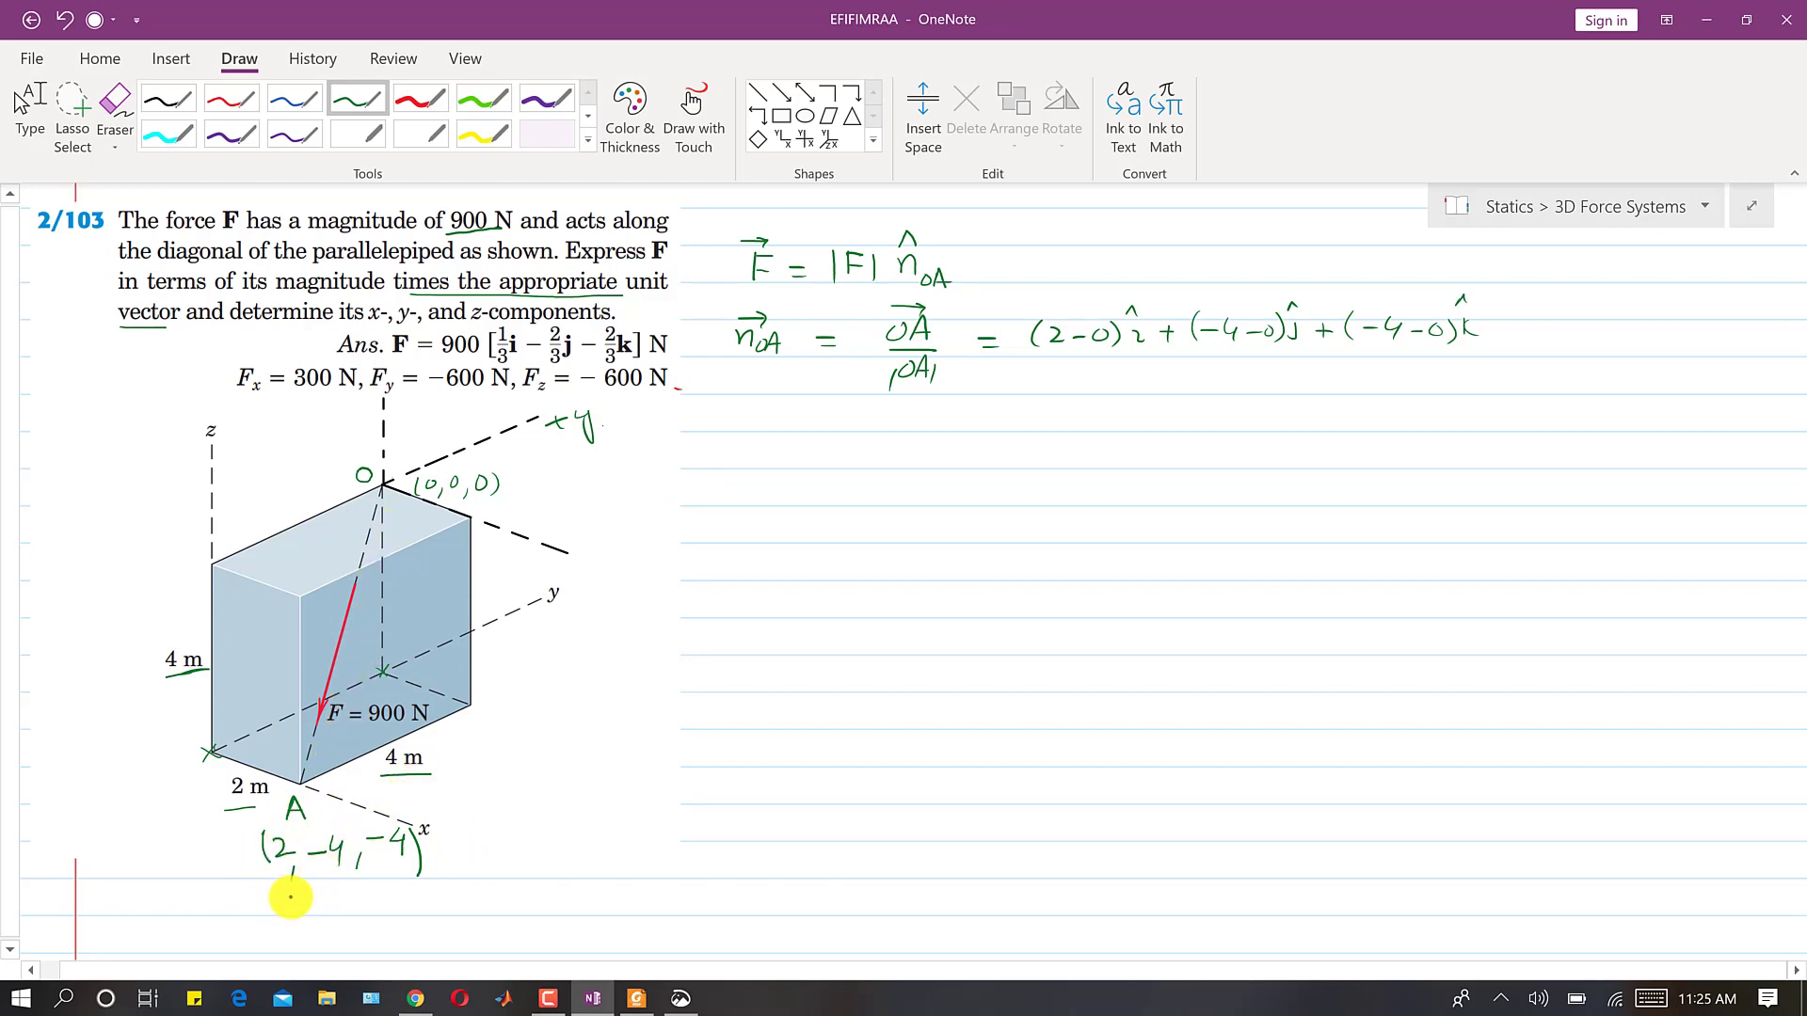
- Ink an underlined OA = 2i − 4j − 4k below point A and a √((2)² + (−4)² + (−4)²) denominator under n_OA
mouse_move(266, 922)
left_mouse_down()
mouse_move(342, 912)
mouse_move(336, 893)
mouse_move(364, 919)
mouse_move(417, 912)
mouse_move(416, 892)
mouse_move(501, 914)
left_mouse_up()
mouse_move(310, 953)
left_mouse_down()
mouse_move(465, 939)
mouse_move(469, 889)
left_mouse_up()
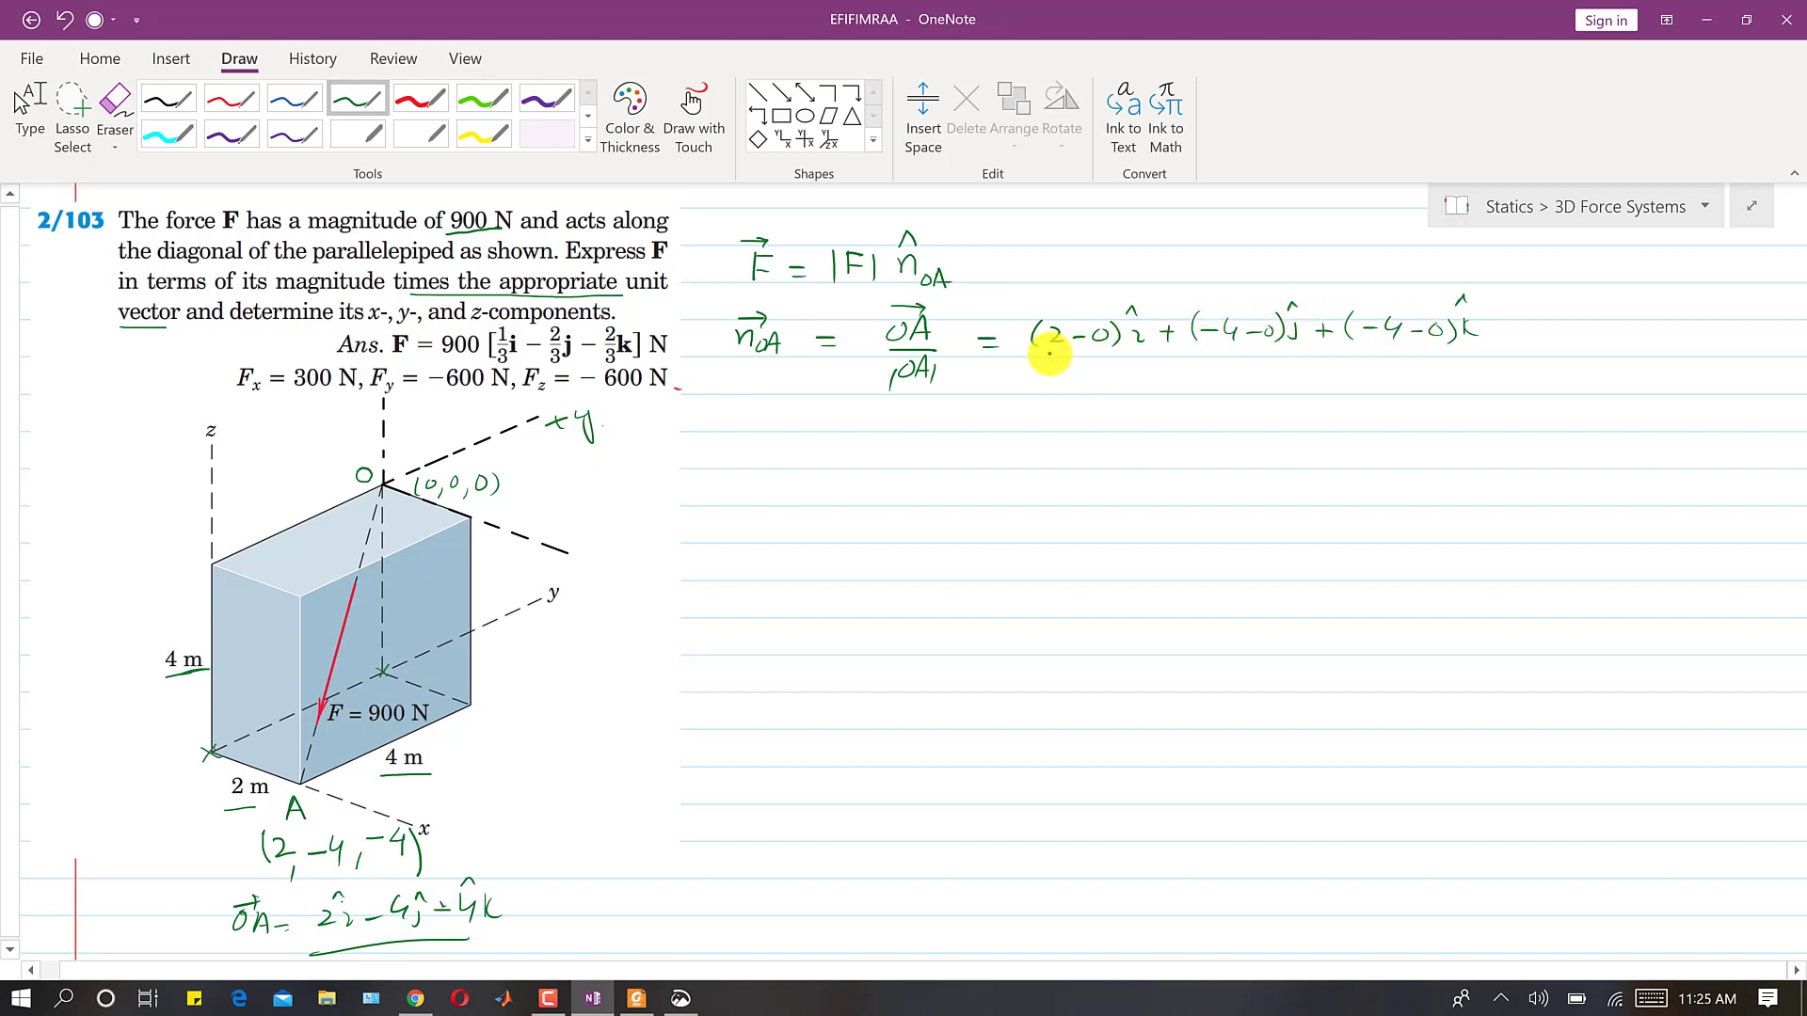
left_click_drag(1032, 360, 1465, 362)
mouse_move(1107, 393)
left_mouse_down()
mouse_move(1185, 413)
mouse_move(1240, 389)
mouse_move(1317, 414)
mouse_move(1341, 393)
mouse_move(1075, 411)
mouse_move(1091, 379)
mouse_move(1355, 376)
left_mouse_up()
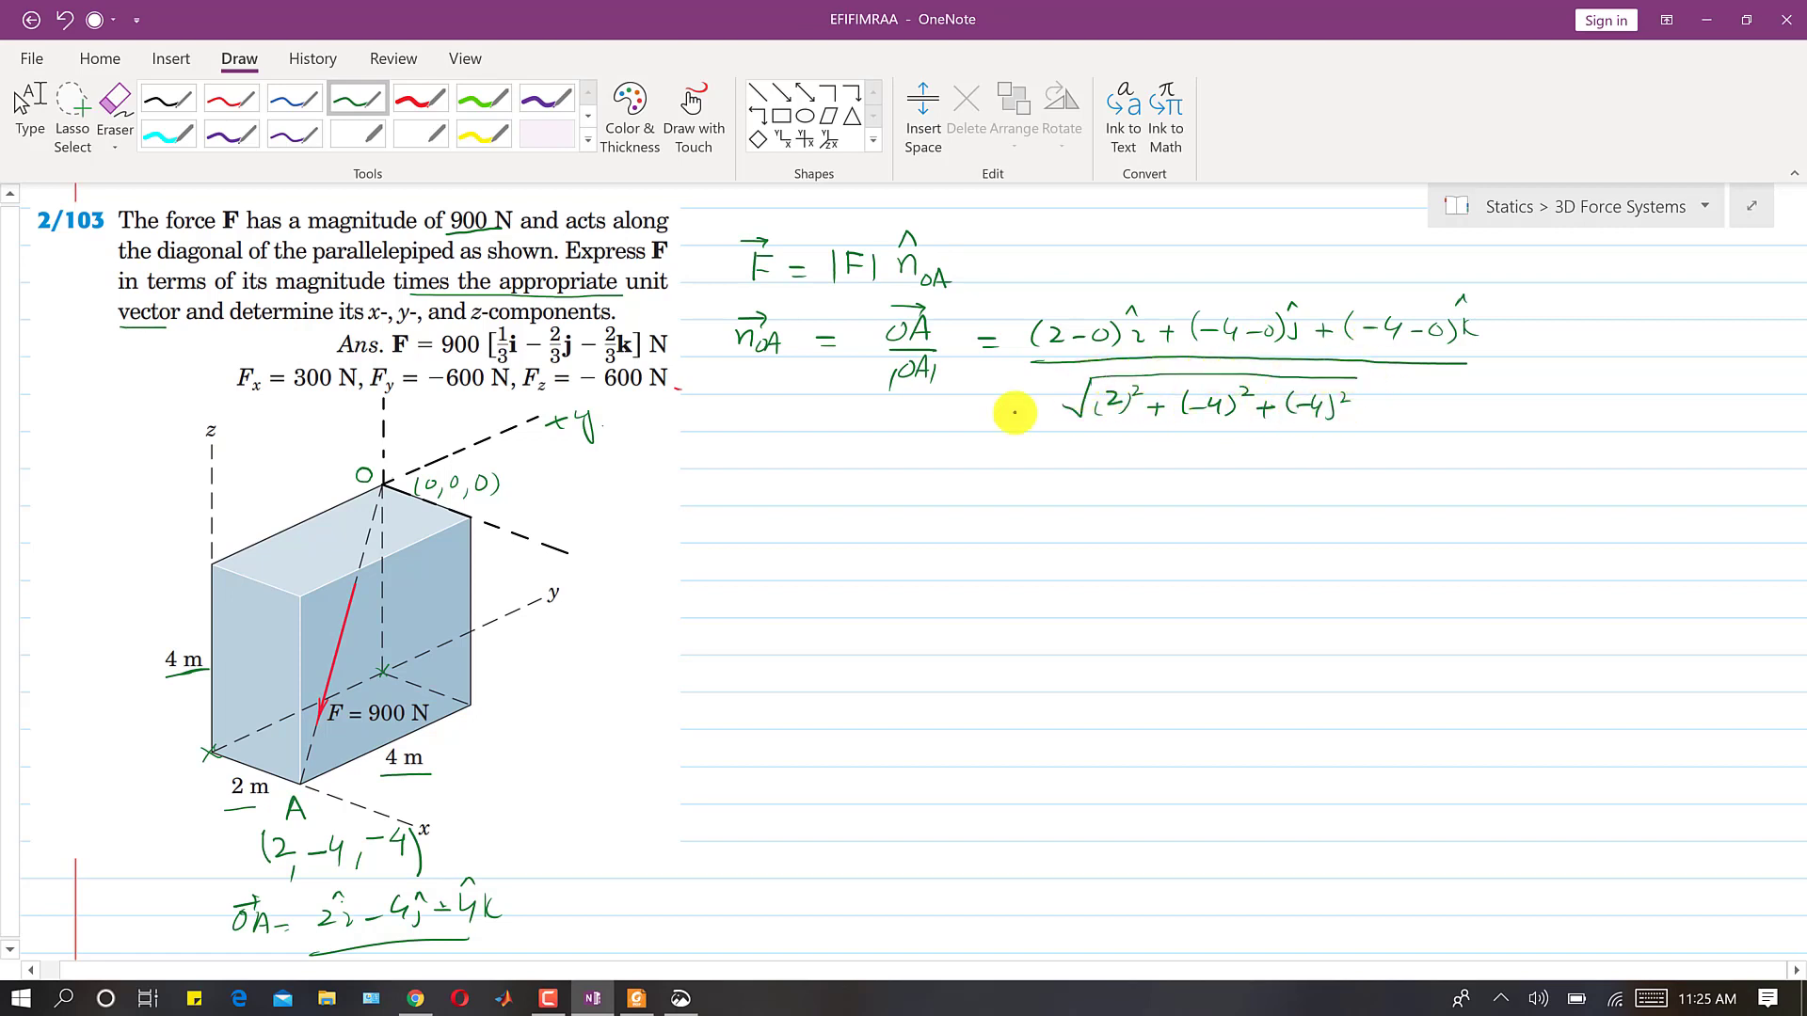
- Put hats over both n_OA and ink n̂_OA = (2i − 4j − 4k)/6 underneath
left_click_drag(736, 462, 776, 470)
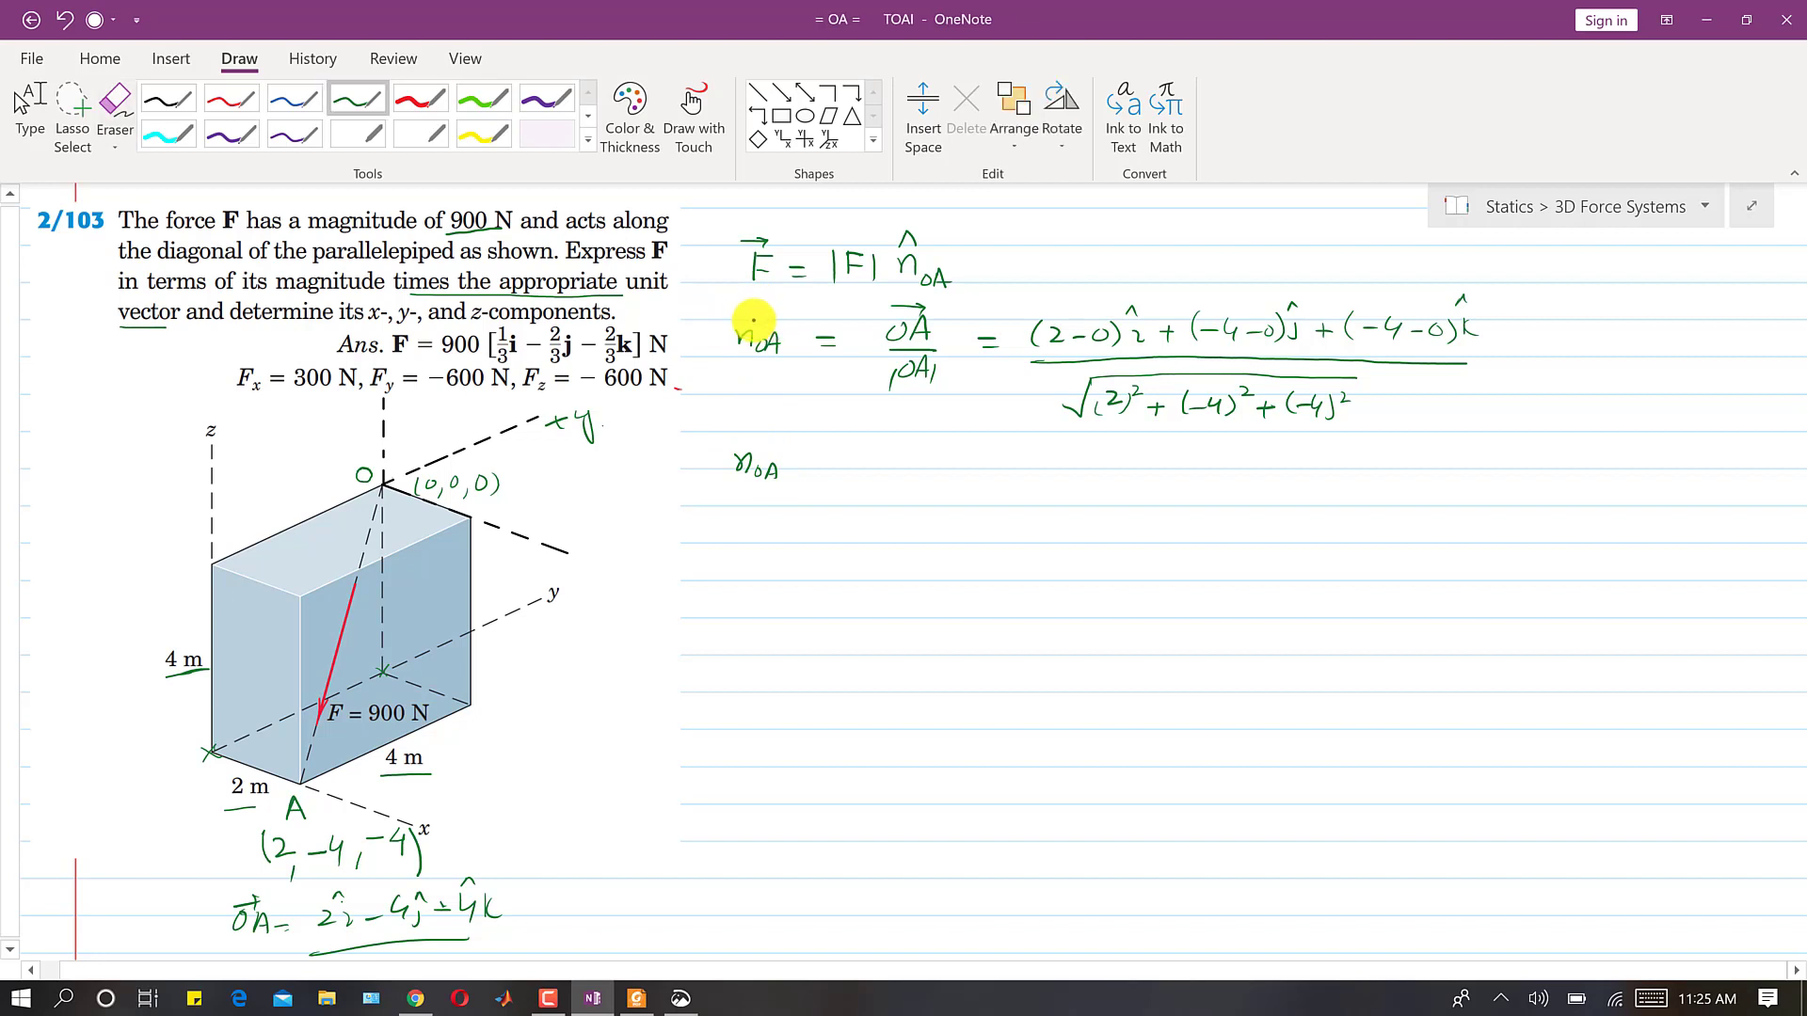
left_click_drag(741, 322, 758, 321)
left_click_drag(739, 448, 819, 467)
mouse_move(804, 475)
left_mouse_down()
mouse_move(903, 455)
mouse_move(905, 424)
mouse_move(966, 462)
mouse_move(978, 434)
mouse_move(1064, 468)
left_mouse_up()
mouse_move(875, 483)
left_mouse_down()
mouse_move(1030, 481)
mouse_move(958, 512)
left_mouse_up()
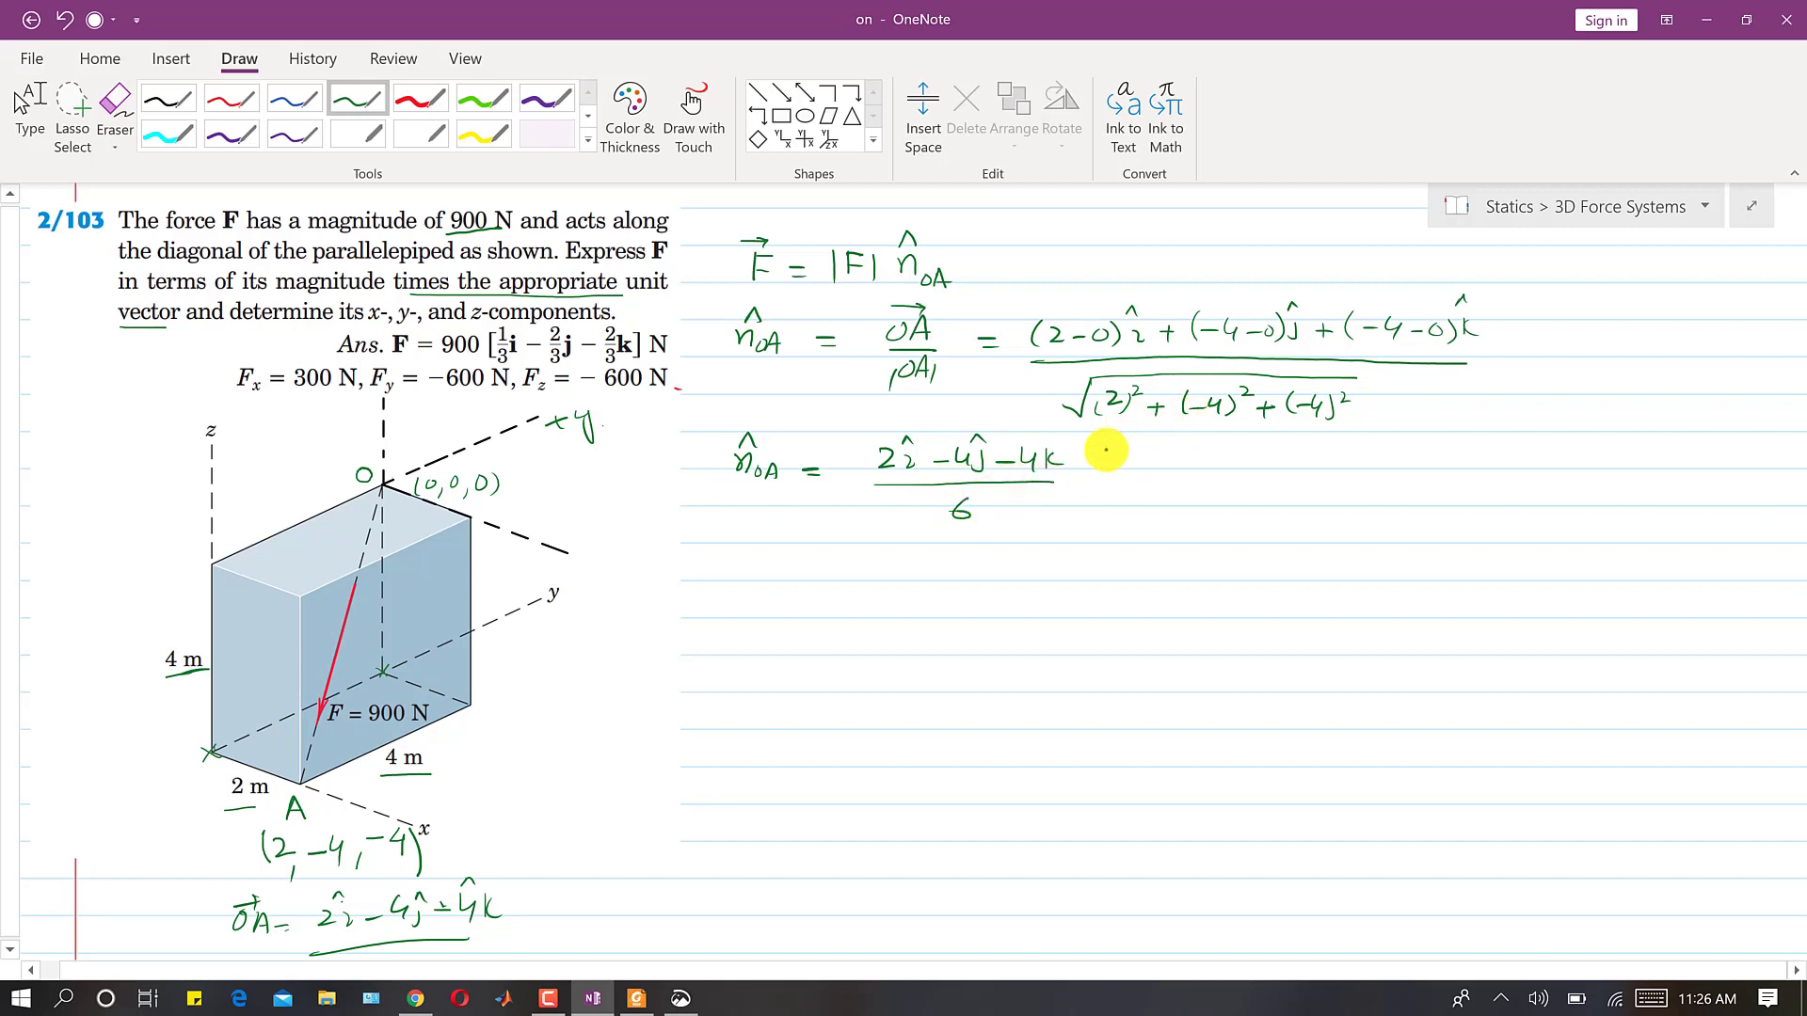
- Continue the line with = 2/6 i − 4/6 j − 4/6 k
left_click_drag(1083, 482, 1097, 482)
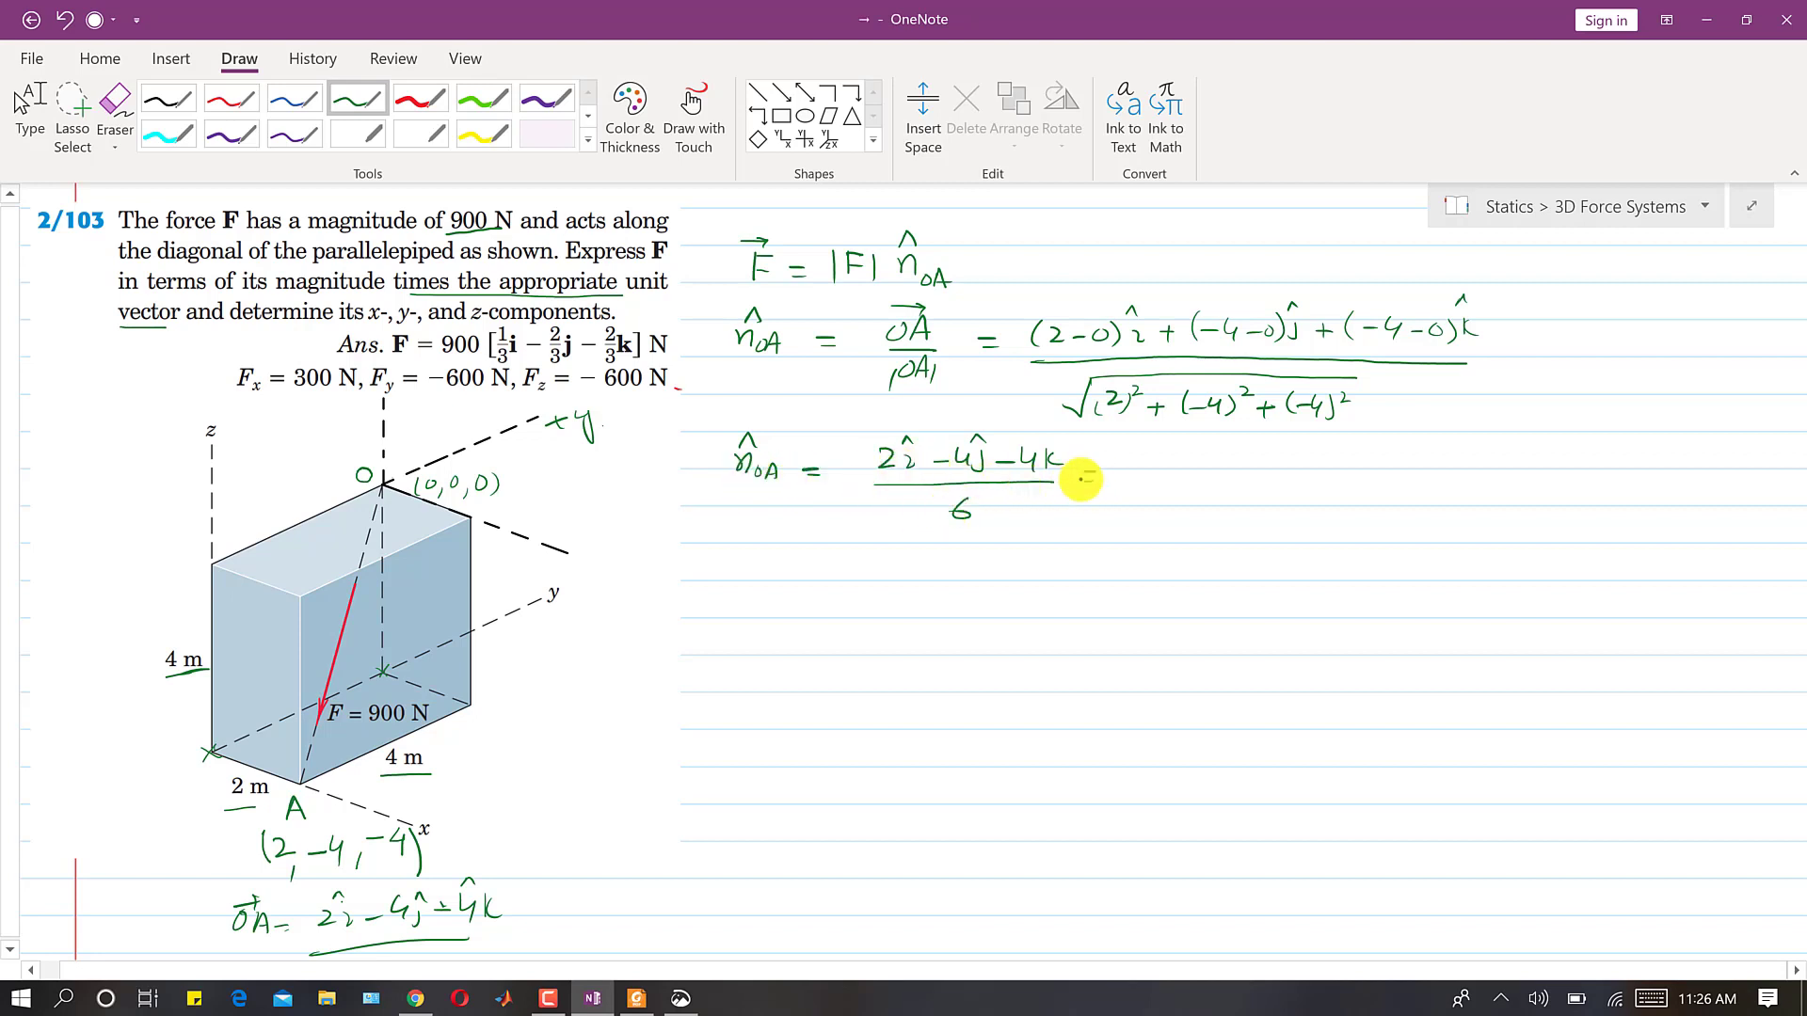
mouse_move(1152, 455)
left_mouse_down()
mouse_move(1171, 489)
mouse_move(1191, 448)
mouse_move(1220, 471)
mouse_move(1265, 451)
mouse_move(1259, 498)
left_mouse_up()
mouse_move(1248, 476)
left_mouse_down()
mouse_move(1287, 449)
mouse_move(1347, 464)
mouse_move(1333, 475)
mouse_move(1359, 446)
mouse_move(1380, 480)
left_mouse_up()
left_click_drag(1372, 491, 1368, 504)
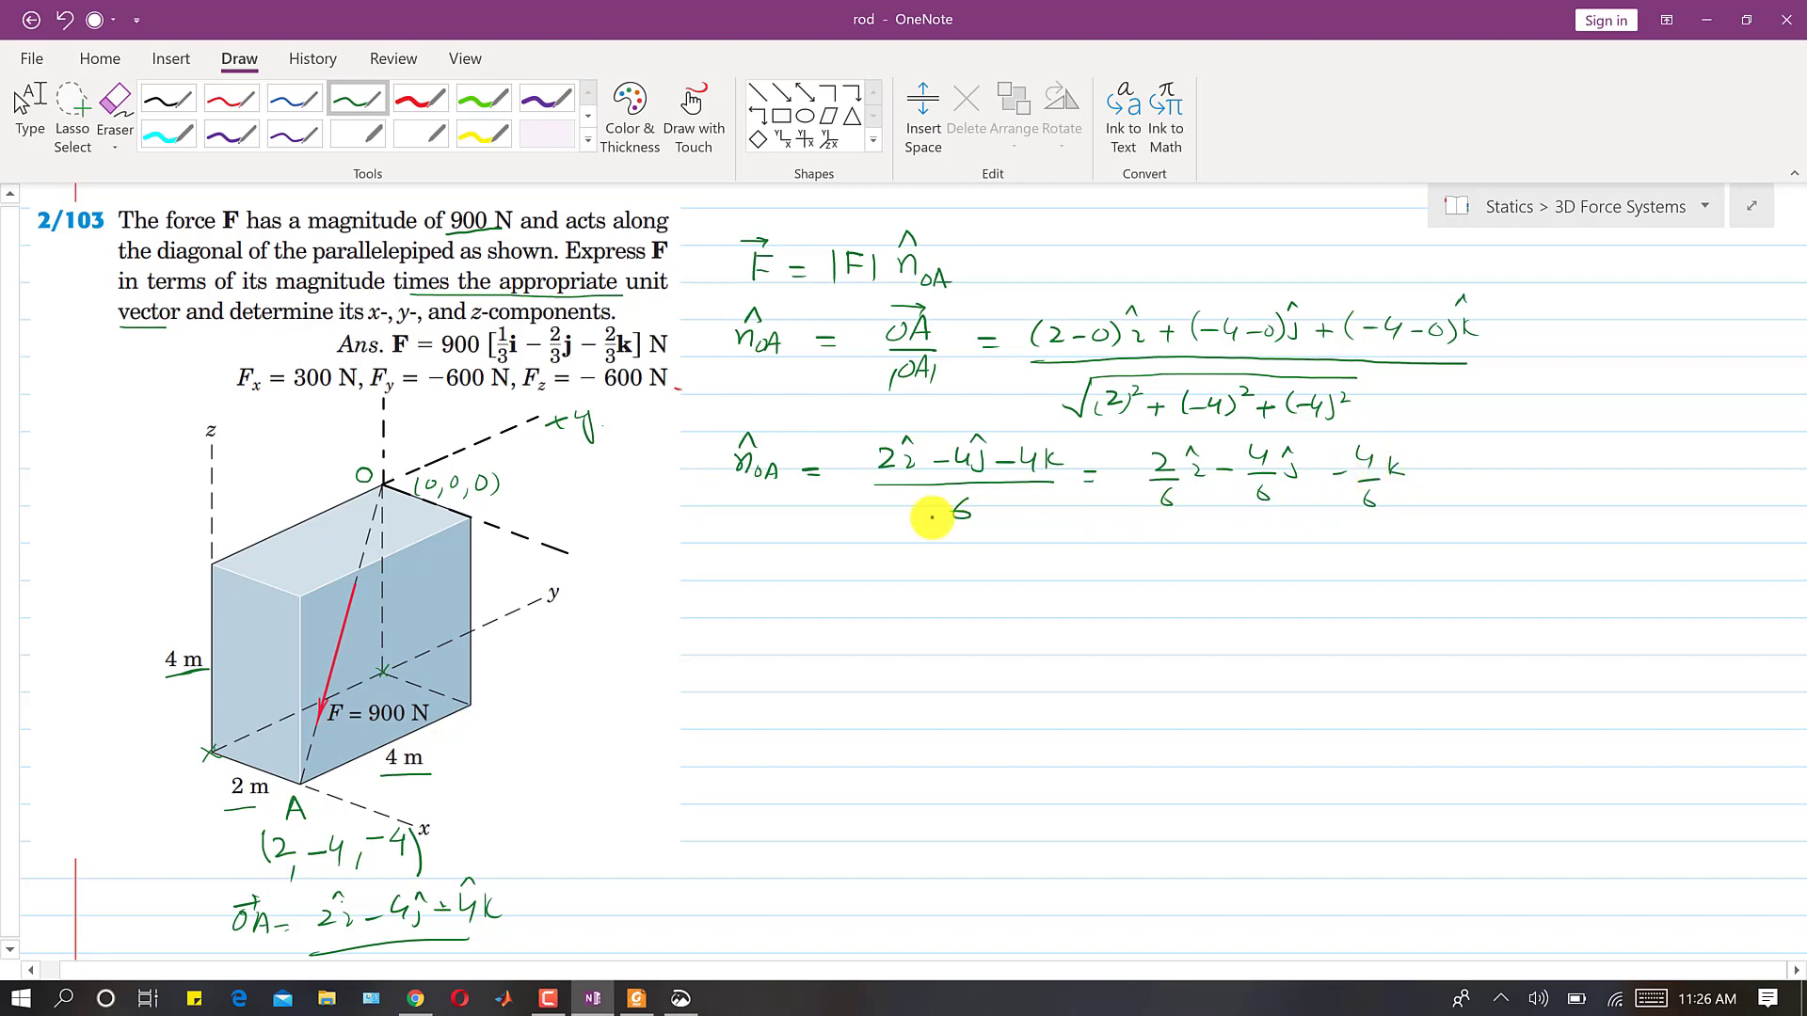
- Ink n̂_OA = 1/3 i − 2/3 j − 2/3 k below, and label the first equation with a circled 1
left_click_drag(741, 556, 826, 564)
mouse_move(812, 574)
left_mouse_down()
mouse_move(880, 549)
mouse_move(883, 583)
mouse_move(926, 566)
mouse_move(917, 551)
mouse_move(958, 571)
mouse_move(974, 552)
mouse_move(991, 588)
mouse_move(1016, 553)
mouse_move(1036, 570)
mouse_move(1066, 551)
mouse_move(1087, 607)
left_mouse_up()
left_click_drag(1102, 564, 1116, 556)
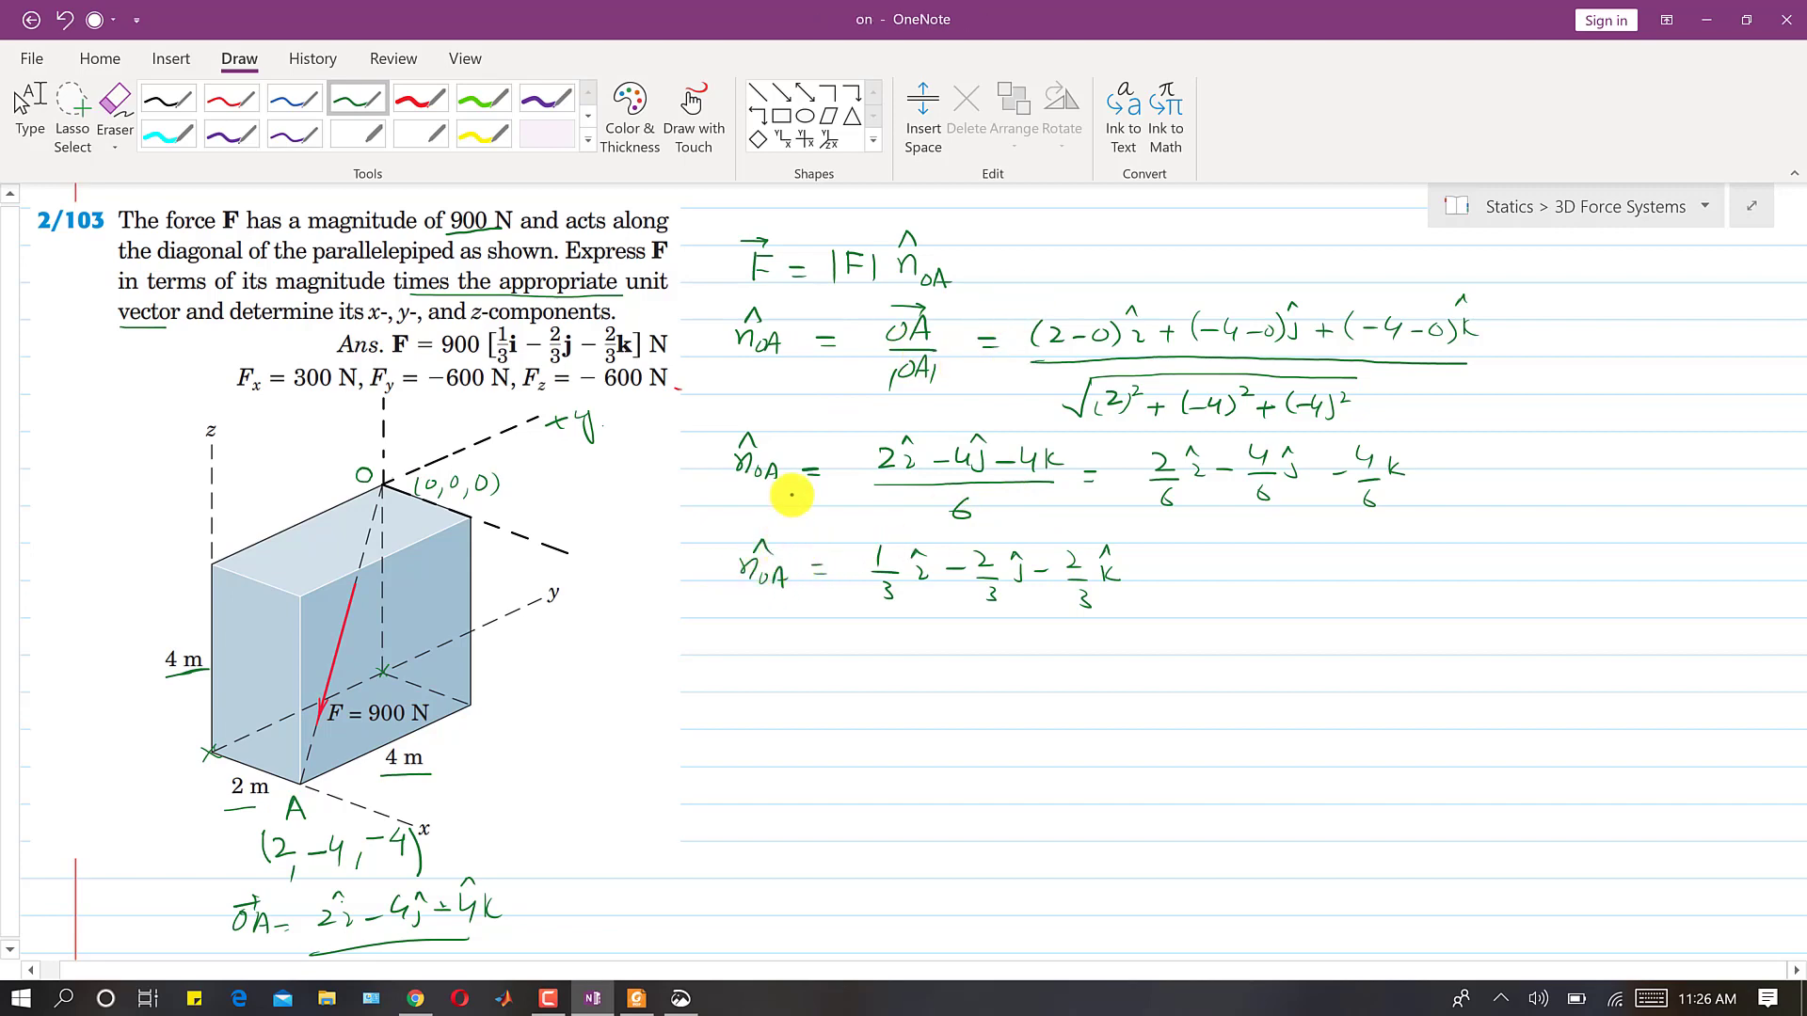
left_click_drag(977, 257, 1012, 256)
mouse_move(1029, 241)
left_mouse_down()
mouse_move(1026, 263)
mouse_move(1047, 253)
left_mouse_up()
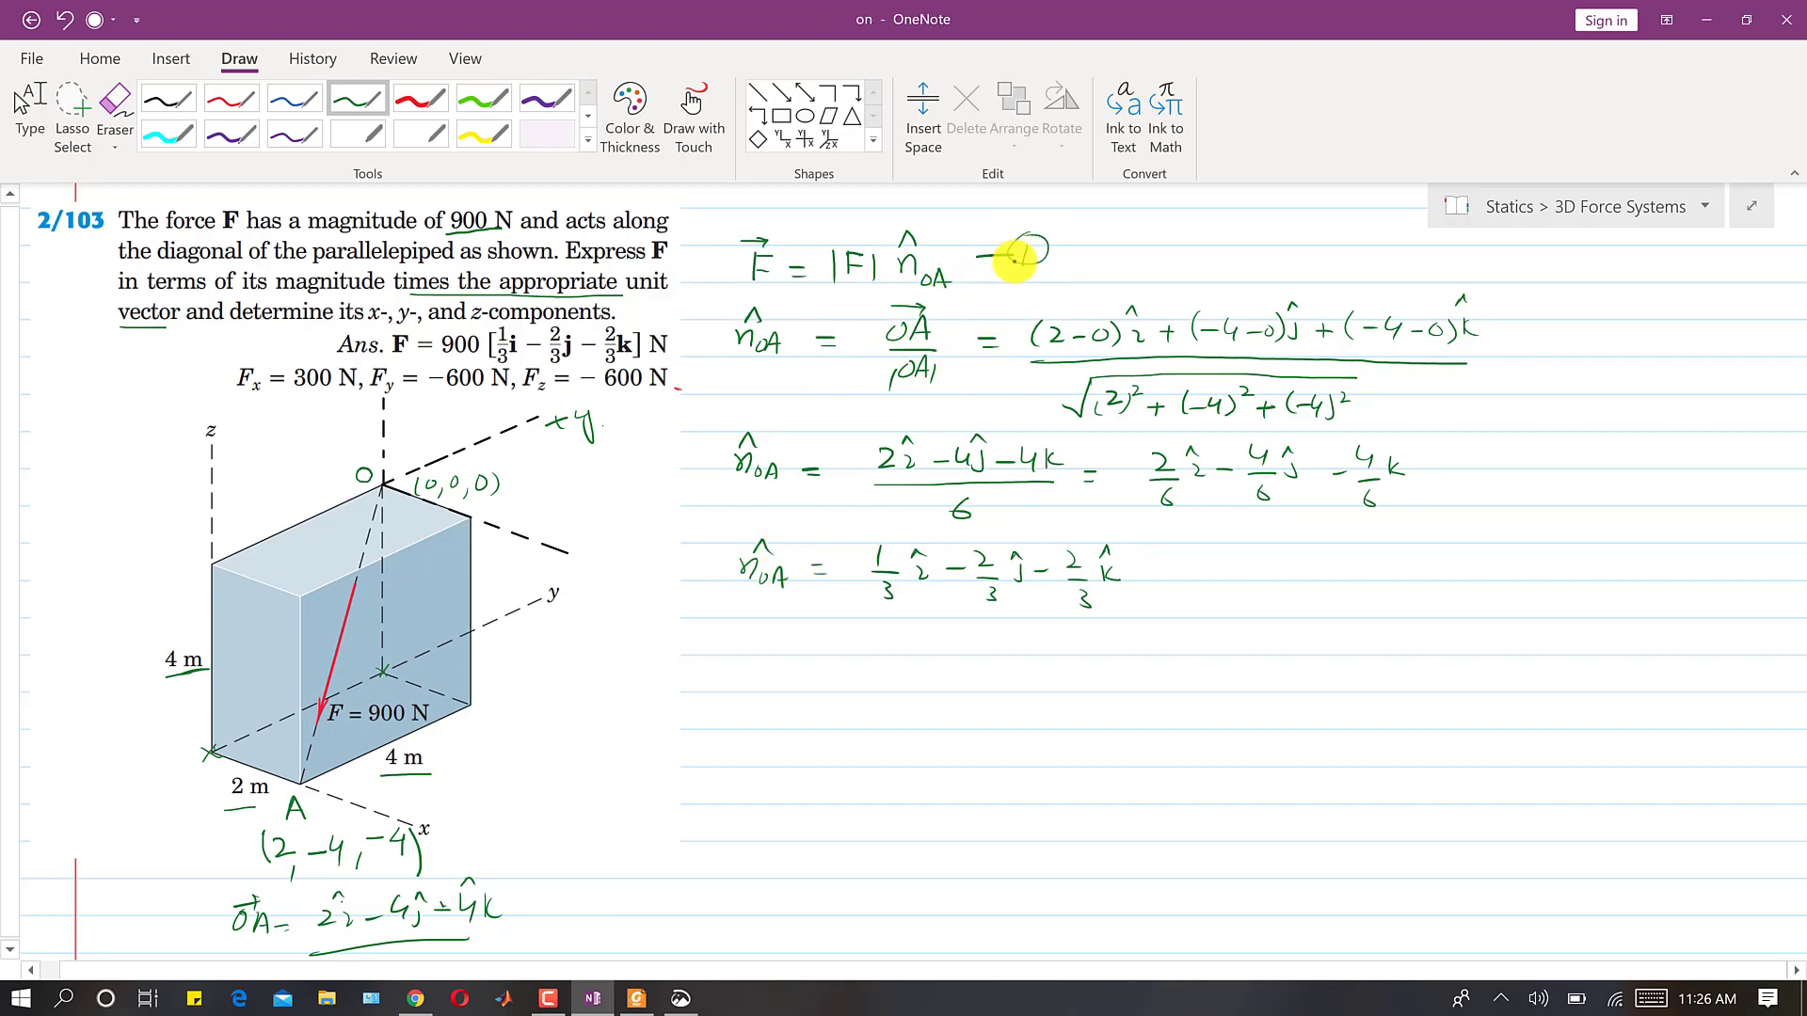
- Ink F = (900)[1/3 i − 2/3 j − 2/3 k], underline 900 in the book's answer, and tick it
mouse_move(729, 654)
left_mouse_down()
mouse_move(714, 680)
mouse_move(734, 643)
mouse_move(759, 680)
mouse_move(853, 673)
mouse_move(864, 694)
mouse_move(781, 691)
mouse_move(881, 626)
mouse_move(956, 686)
left_mouse_up()
mouse_move(949, 670)
left_mouse_down()
mouse_move(977, 684)
mouse_move(1021, 679)
mouse_move(1012, 662)
mouse_move(1011, 709)
mouse_move(1047, 665)
left_mouse_up()
left_click_drag(1061, 686, 1073, 685)
mouse_move(1088, 666)
left_mouse_down()
mouse_move(1136, 683)
mouse_move(1125, 649)
mouse_move(1136, 663)
mouse_move(1143, 644)
mouse_move(1152, 727)
left_mouse_up()
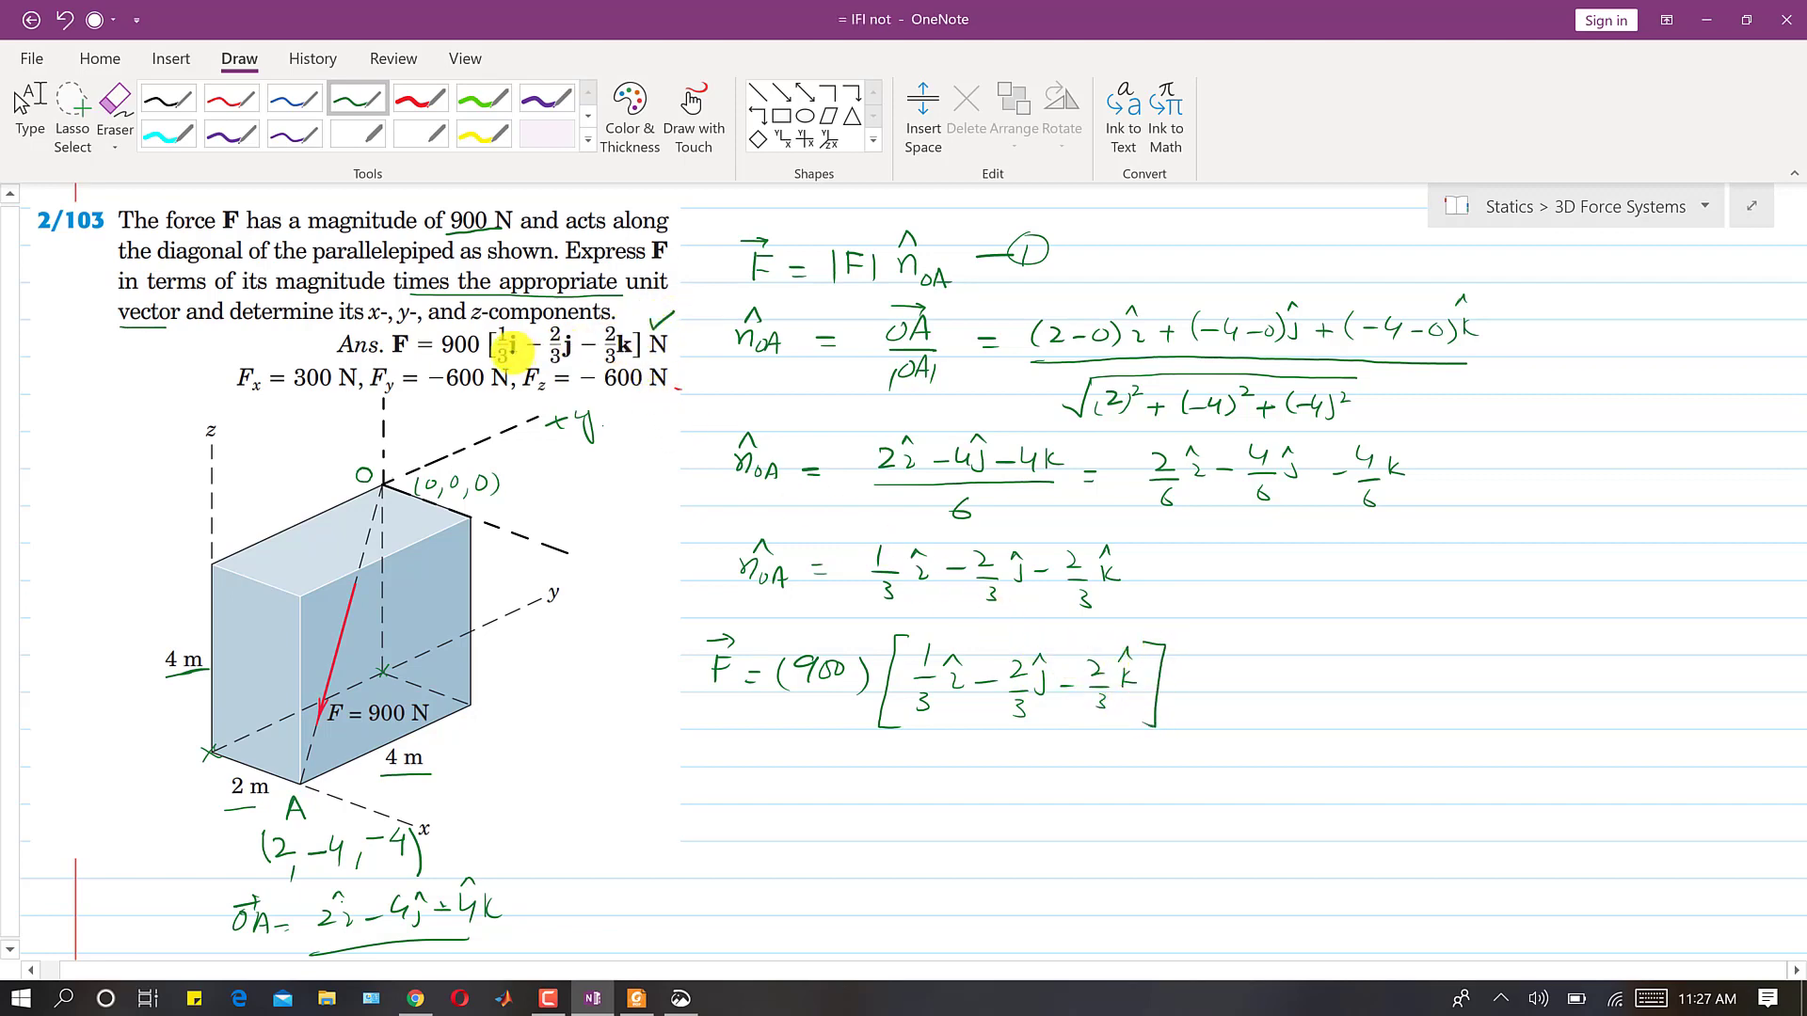
left_click_drag(442, 357, 576, 355)
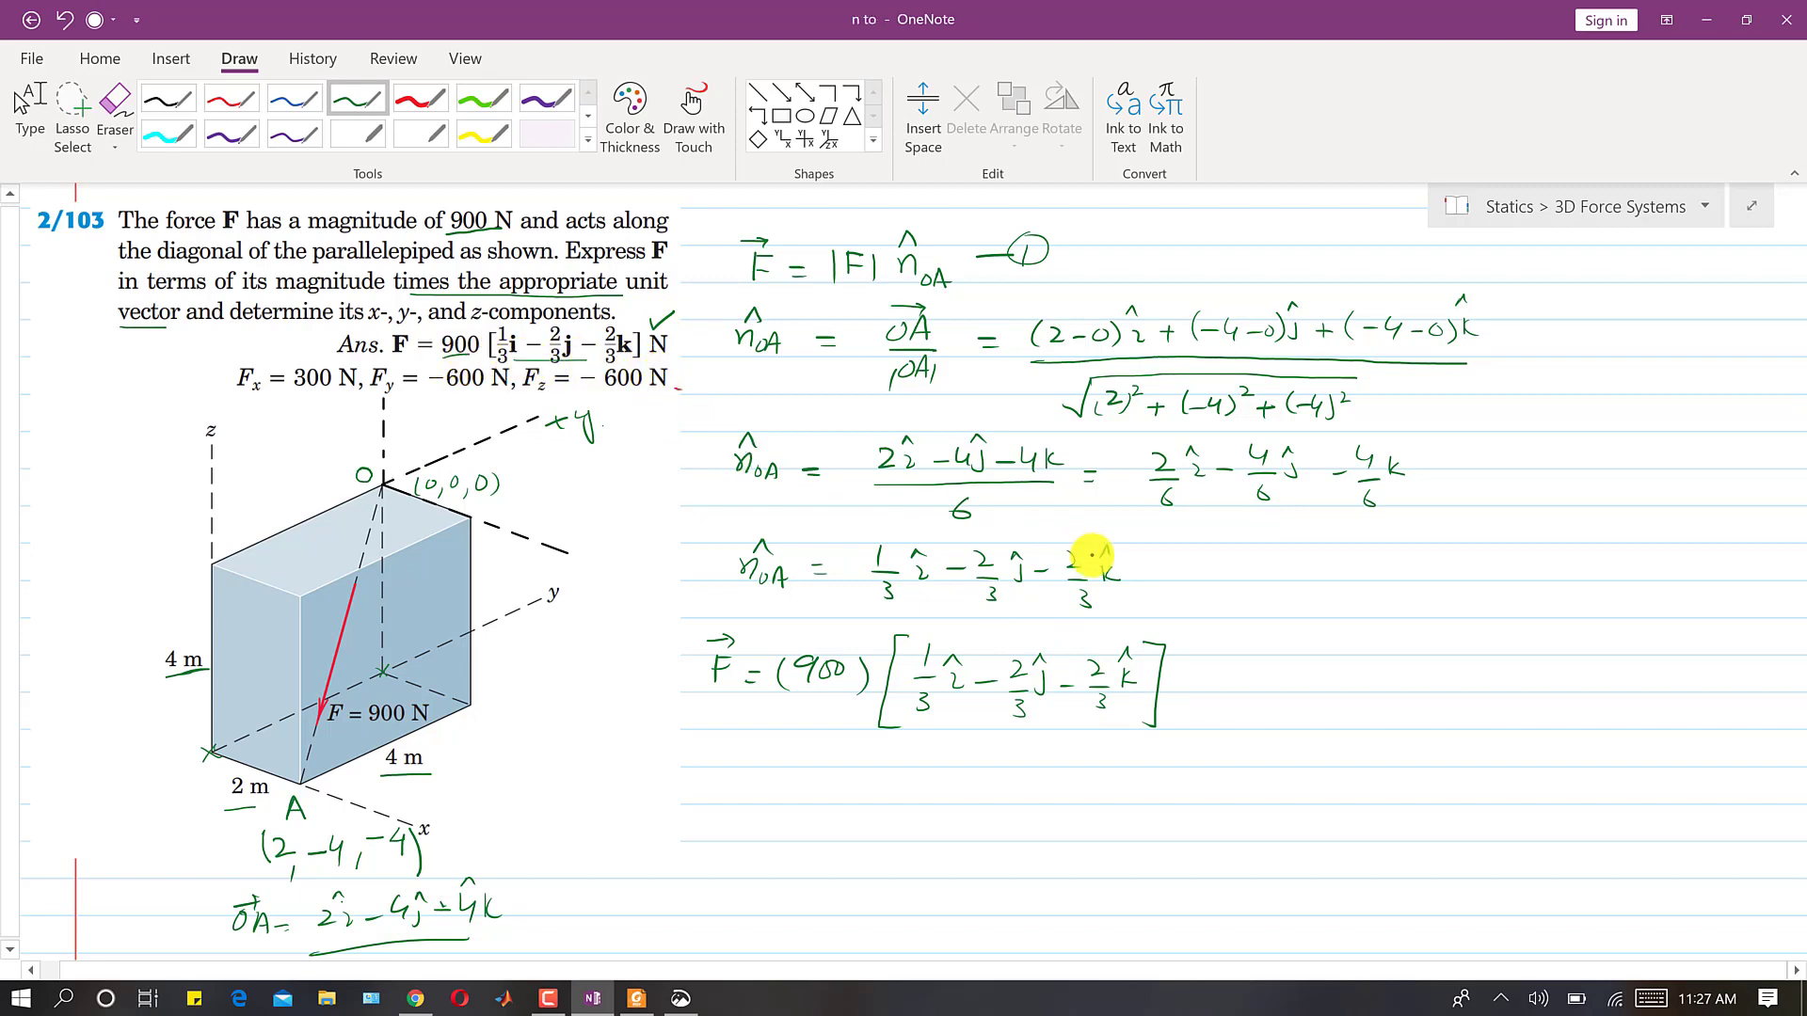
left_click_drag(1191, 672, 1211, 642)
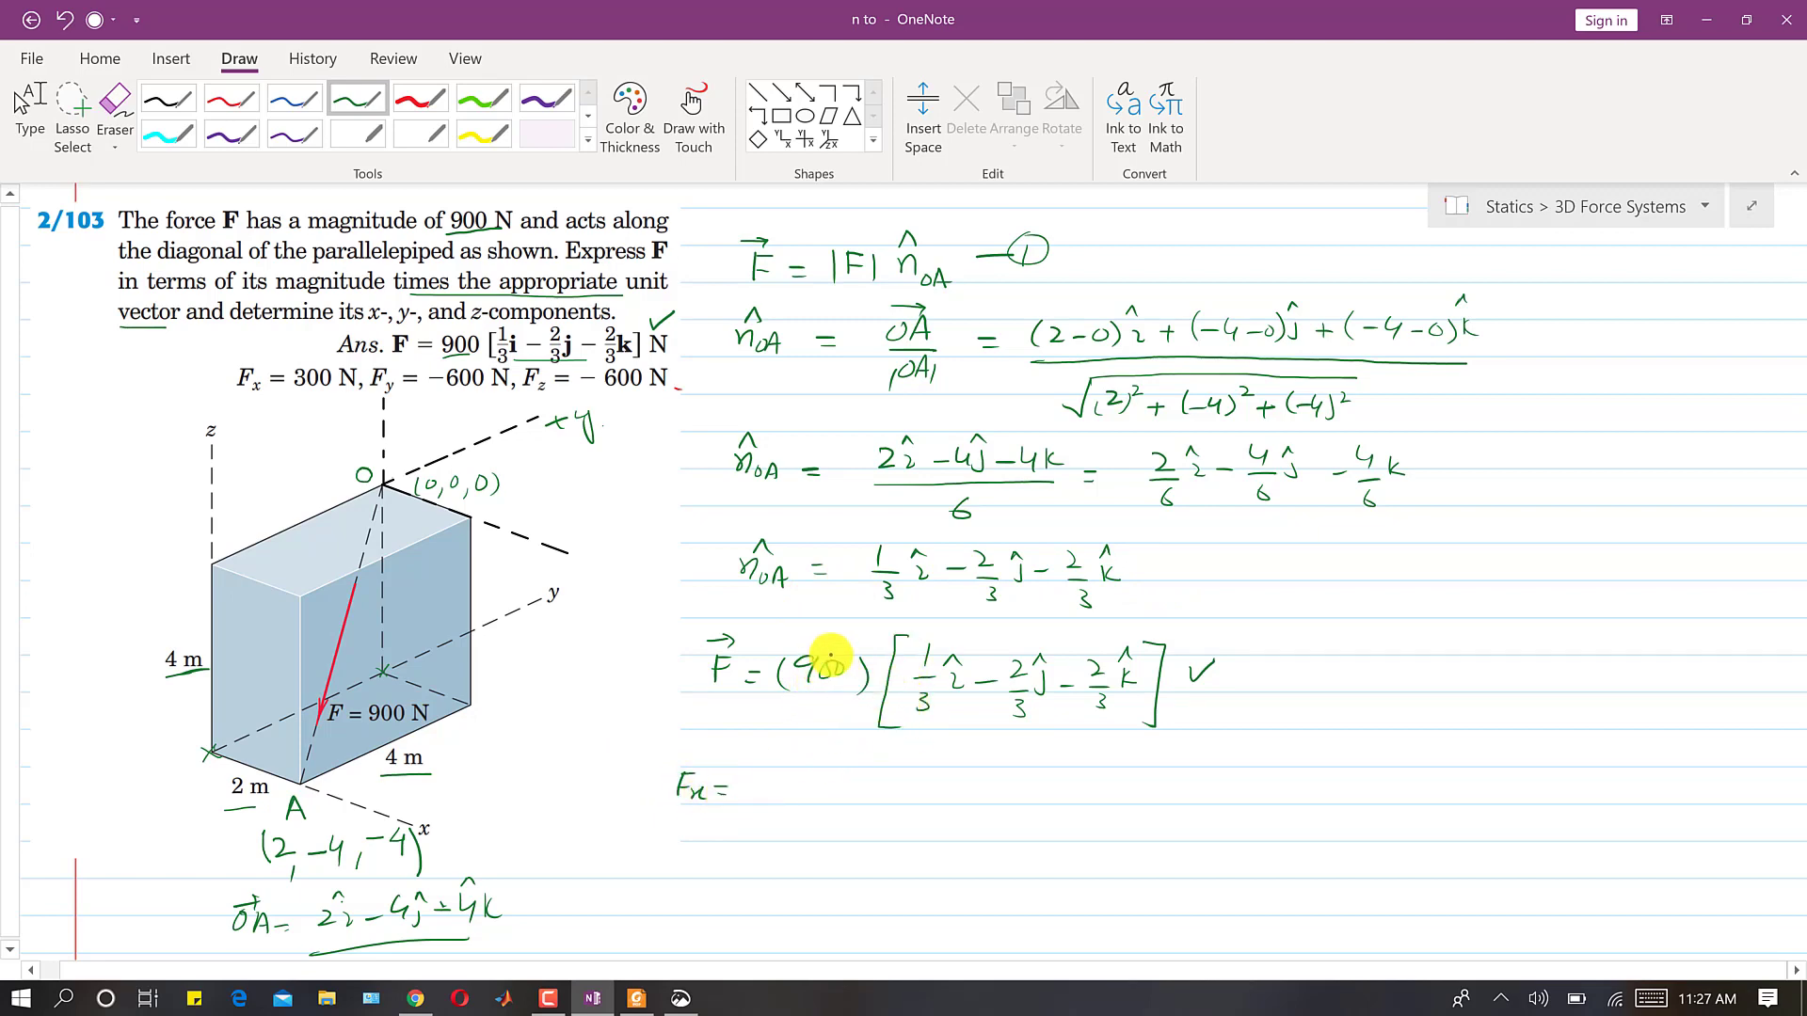
- Expand the force as +300i − 600j − 600k below F, labelling the terms Fx and Fy
left_click_drag(681, 753, 697, 759)
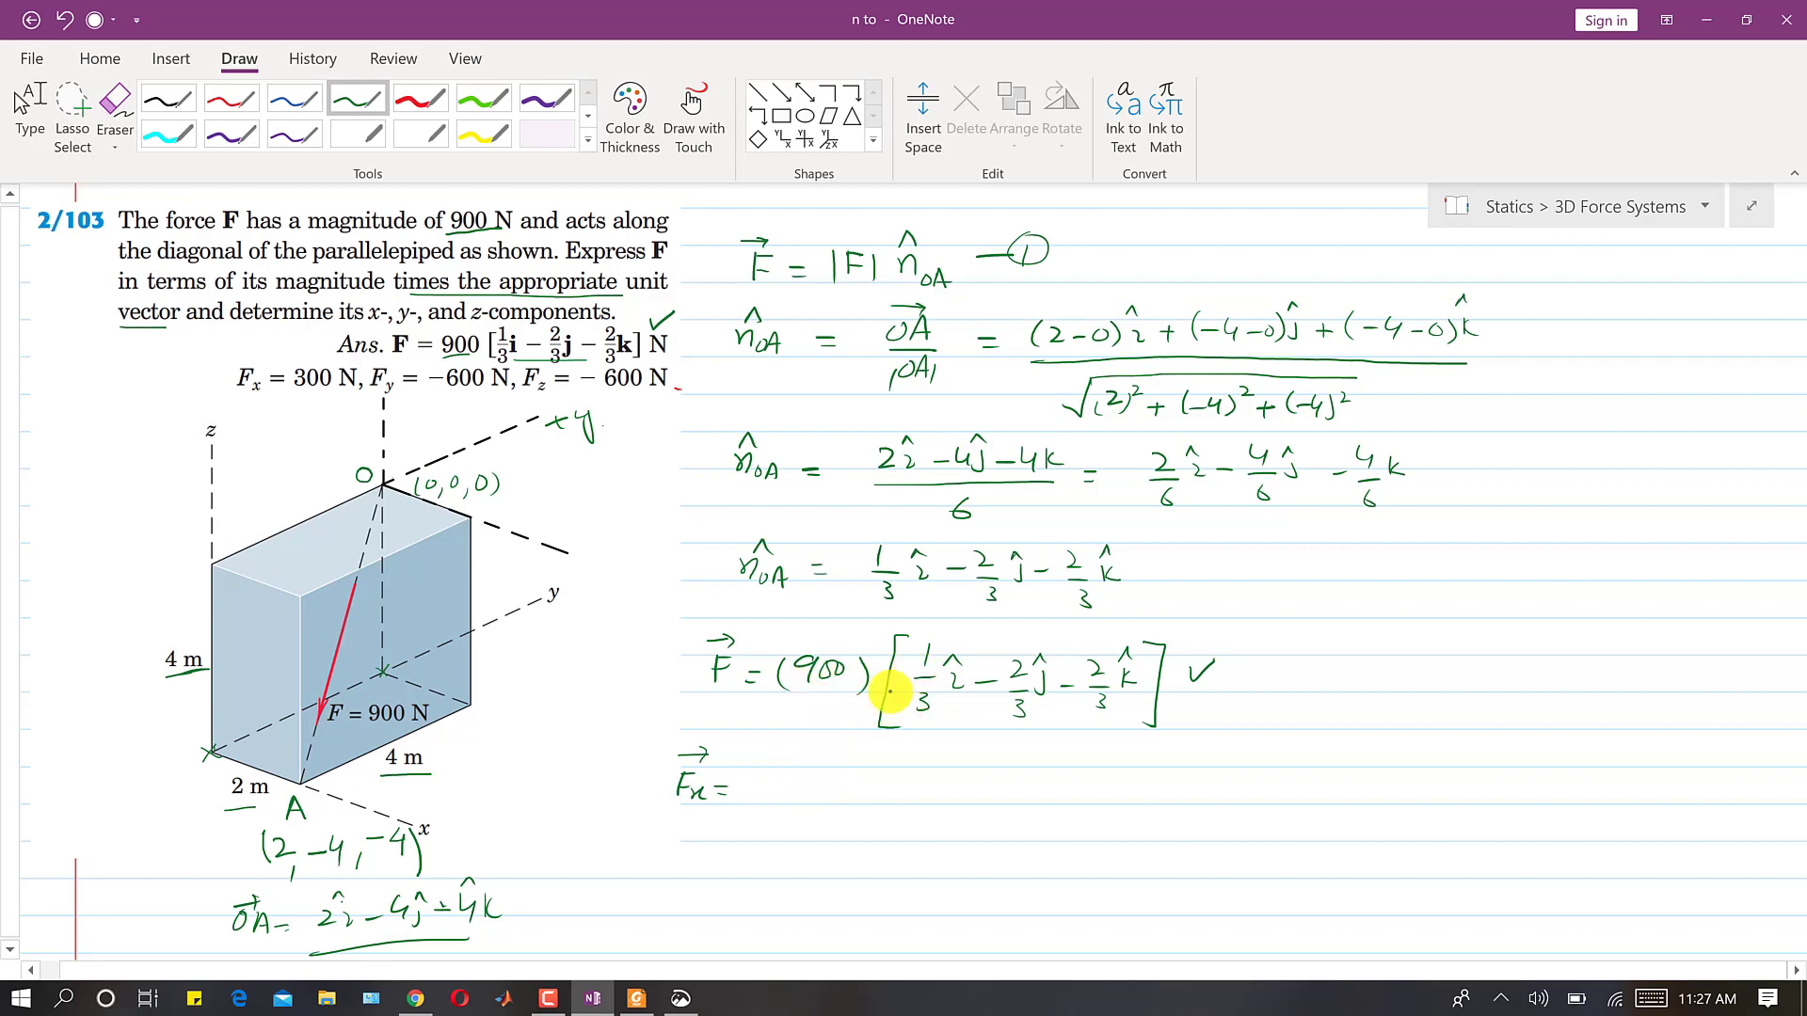
left_click(781, 802)
left_click_drag(774, 783, 767, 792)
mouse_move(756, 785)
left_mouse_down()
mouse_move(837, 791)
mouse_move(835, 770)
mouse_move(868, 792)
mouse_move(909, 796)
left_mouse_up()
mouse_move(928, 789)
left_mouse_down()
mouse_move(960, 770)
mouse_move(992, 793)
mouse_move(1073, 795)
mouse_move(1069, 764)
left_mouse_up()
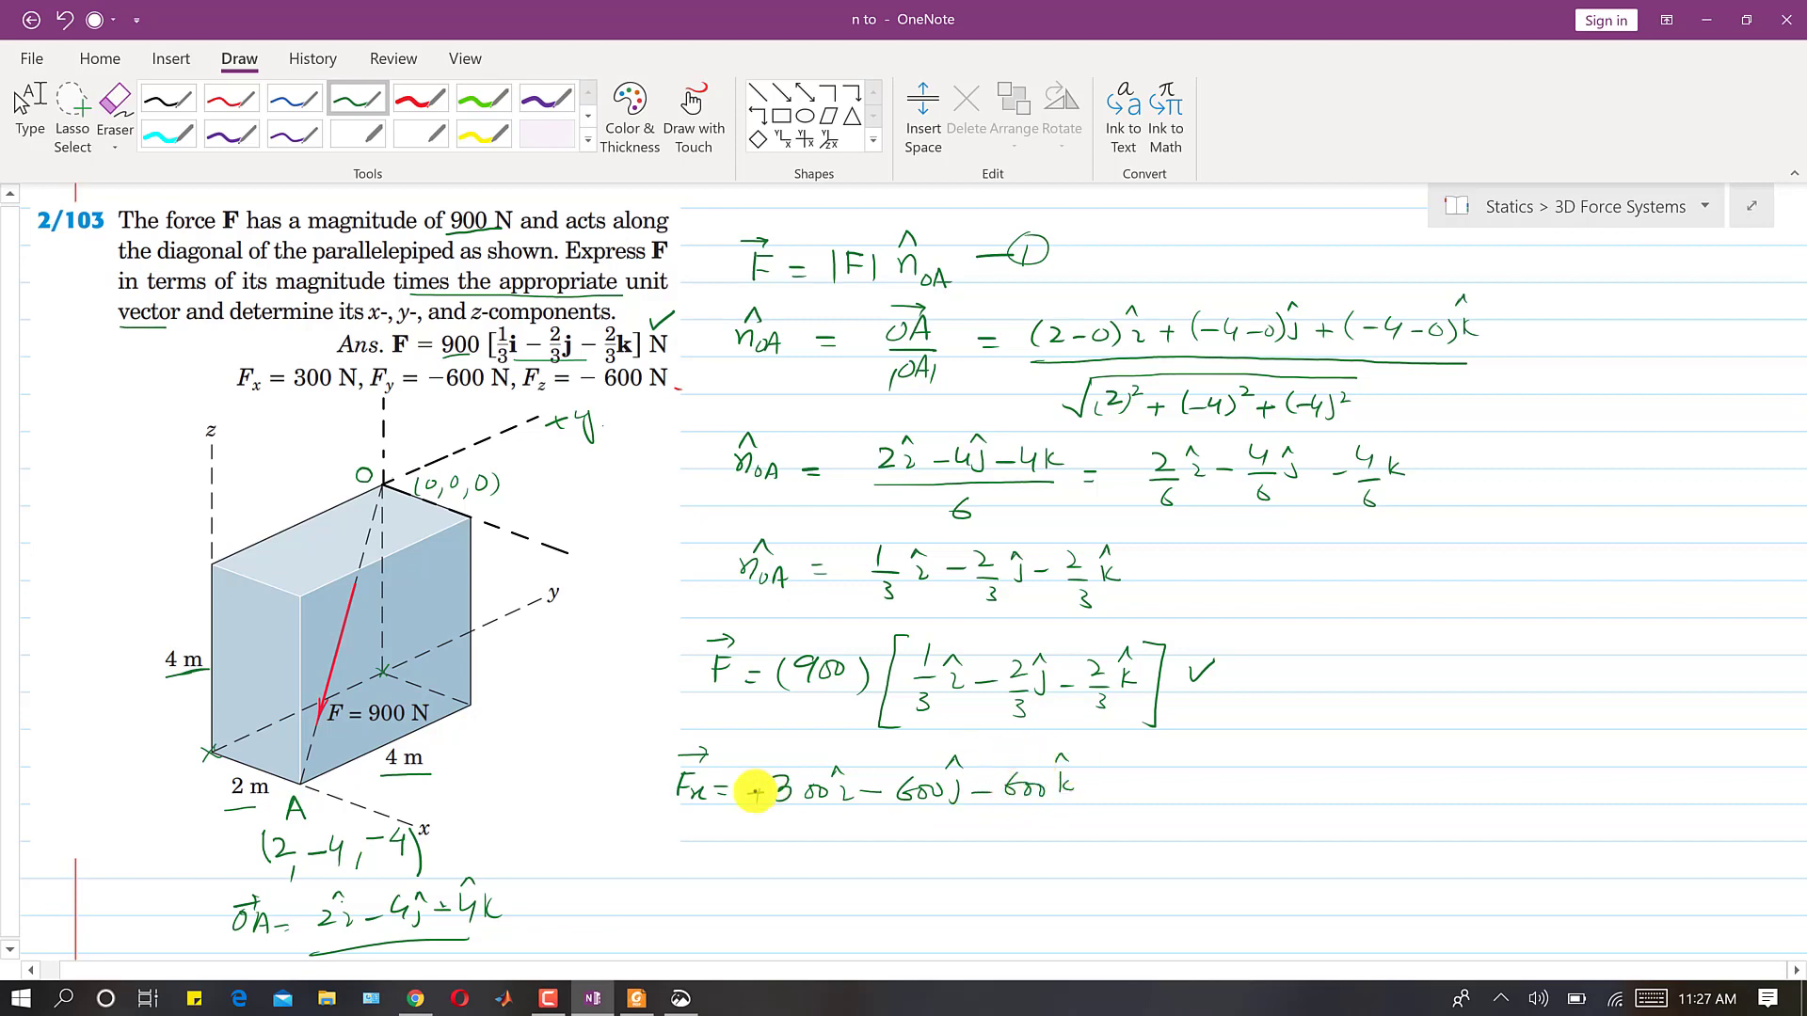
mouse_move(764, 817)
left_mouse_down()
mouse_move(828, 815)
mouse_move(817, 858)
mouse_move(946, 811)
mouse_move(919, 841)
mouse_move(932, 871)
left_mouse_up()
mouse_move(974, 811)
left_mouse_down()
mouse_move(1044, 808)
mouse_move(1010, 849)
mouse_move(1030, 855)
left_mouse_up()
- List Fx = 300 N and Fy = −600 N at the right
mouse_move(1223, 762)
left_mouse_down()
mouse_move(1251, 781)
mouse_move(1325, 767)
mouse_move(1314, 783)
left_mouse_up()
left_click_drag(1344, 764, 1362, 772)
left_click_drag(1370, 770, 1384, 753)
mouse_move(1235, 821)
left_mouse_down()
mouse_move(1234, 838)
mouse_move(1255, 819)
mouse_move(1247, 852)
mouse_move(1301, 815)
left_mouse_up()
left_click_drag(1286, 828, 1382, 821)
left_click_drag(1384, 812, 1419, 803)
- Add Fz = −600 N, wrap the expanded force in parentheses with unit N, and underline 900
left_click_drag(1232, 874, 1234, 899)
mouse_move(1233, 875)
left_mouse_down()
mouse_move(1262, 896)
mouse_move(1299, 875)
left_mouse_up()
left_click_drag(1283, 886, 1344, 877)
left_click_drag(1362, 861, 1372, 881)
left_click_drag(1380, 874, 1433, 853)
left_click_drag(1090, 753, 1093, 783)
left_click_drag(745, 764, 741, 806)
left_click_drag(1112, 790, 1132, 768)
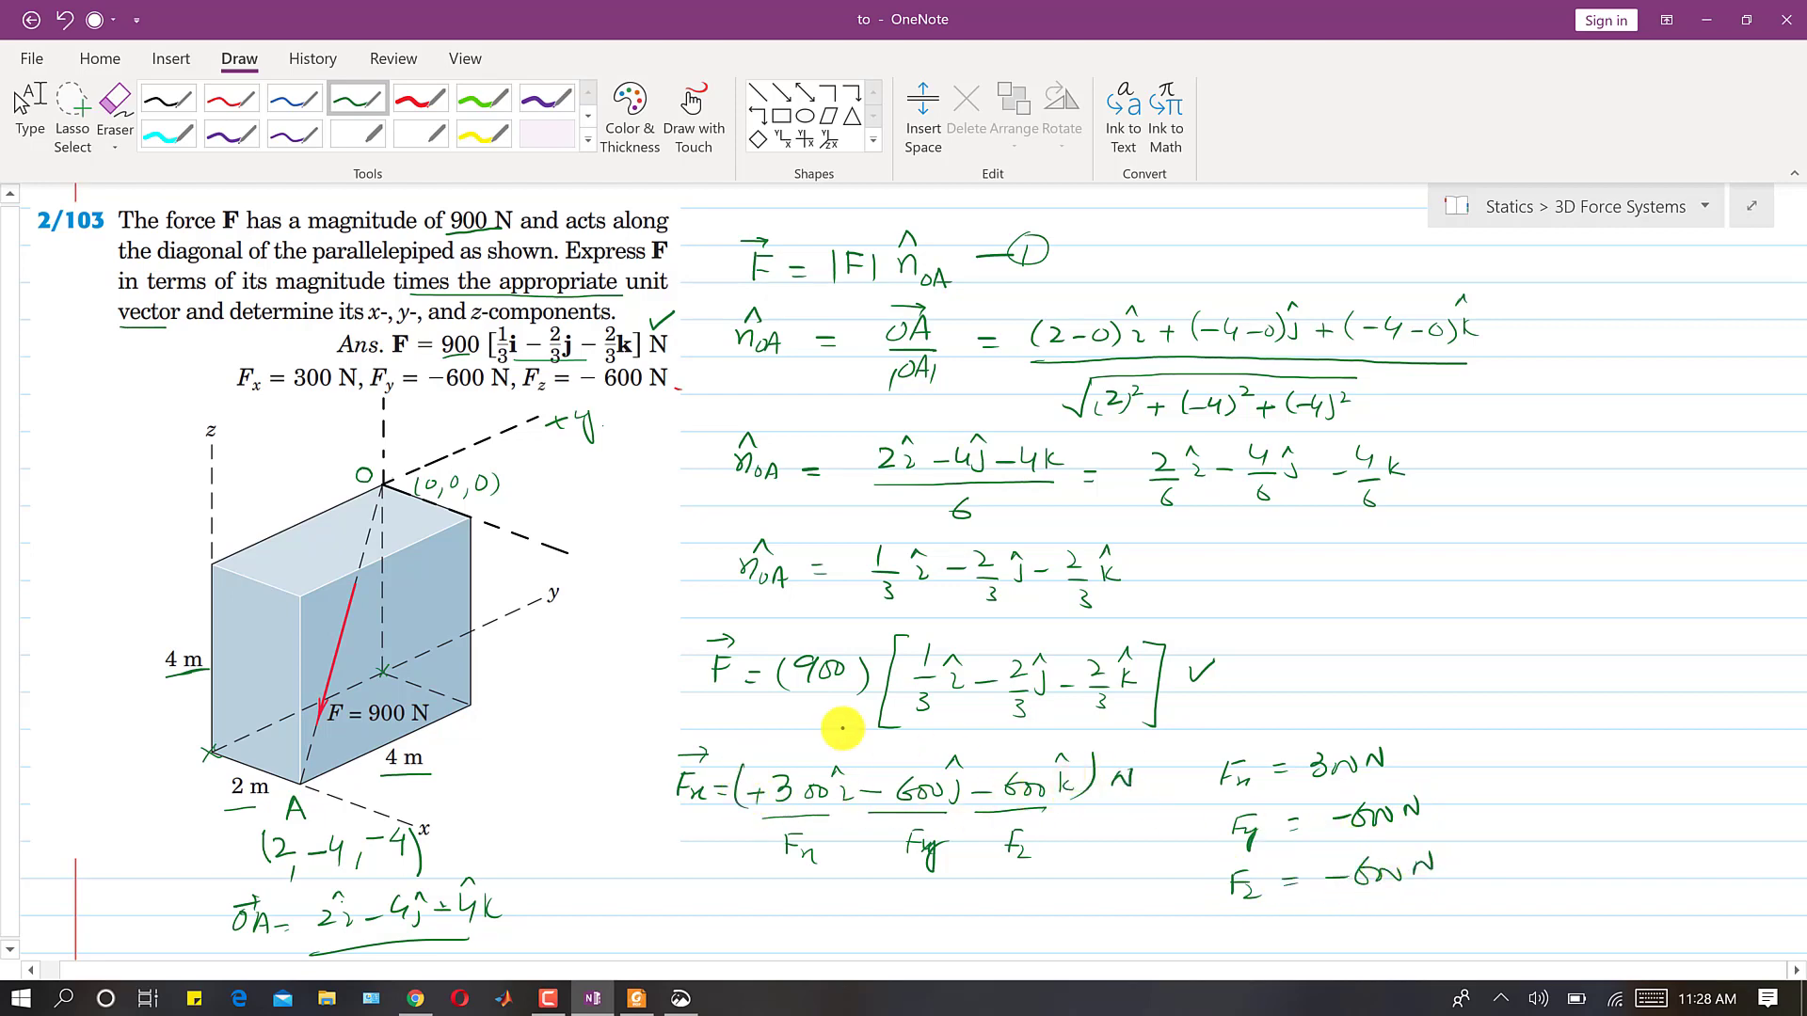
left_click_drag(798, 696, 835, 694)
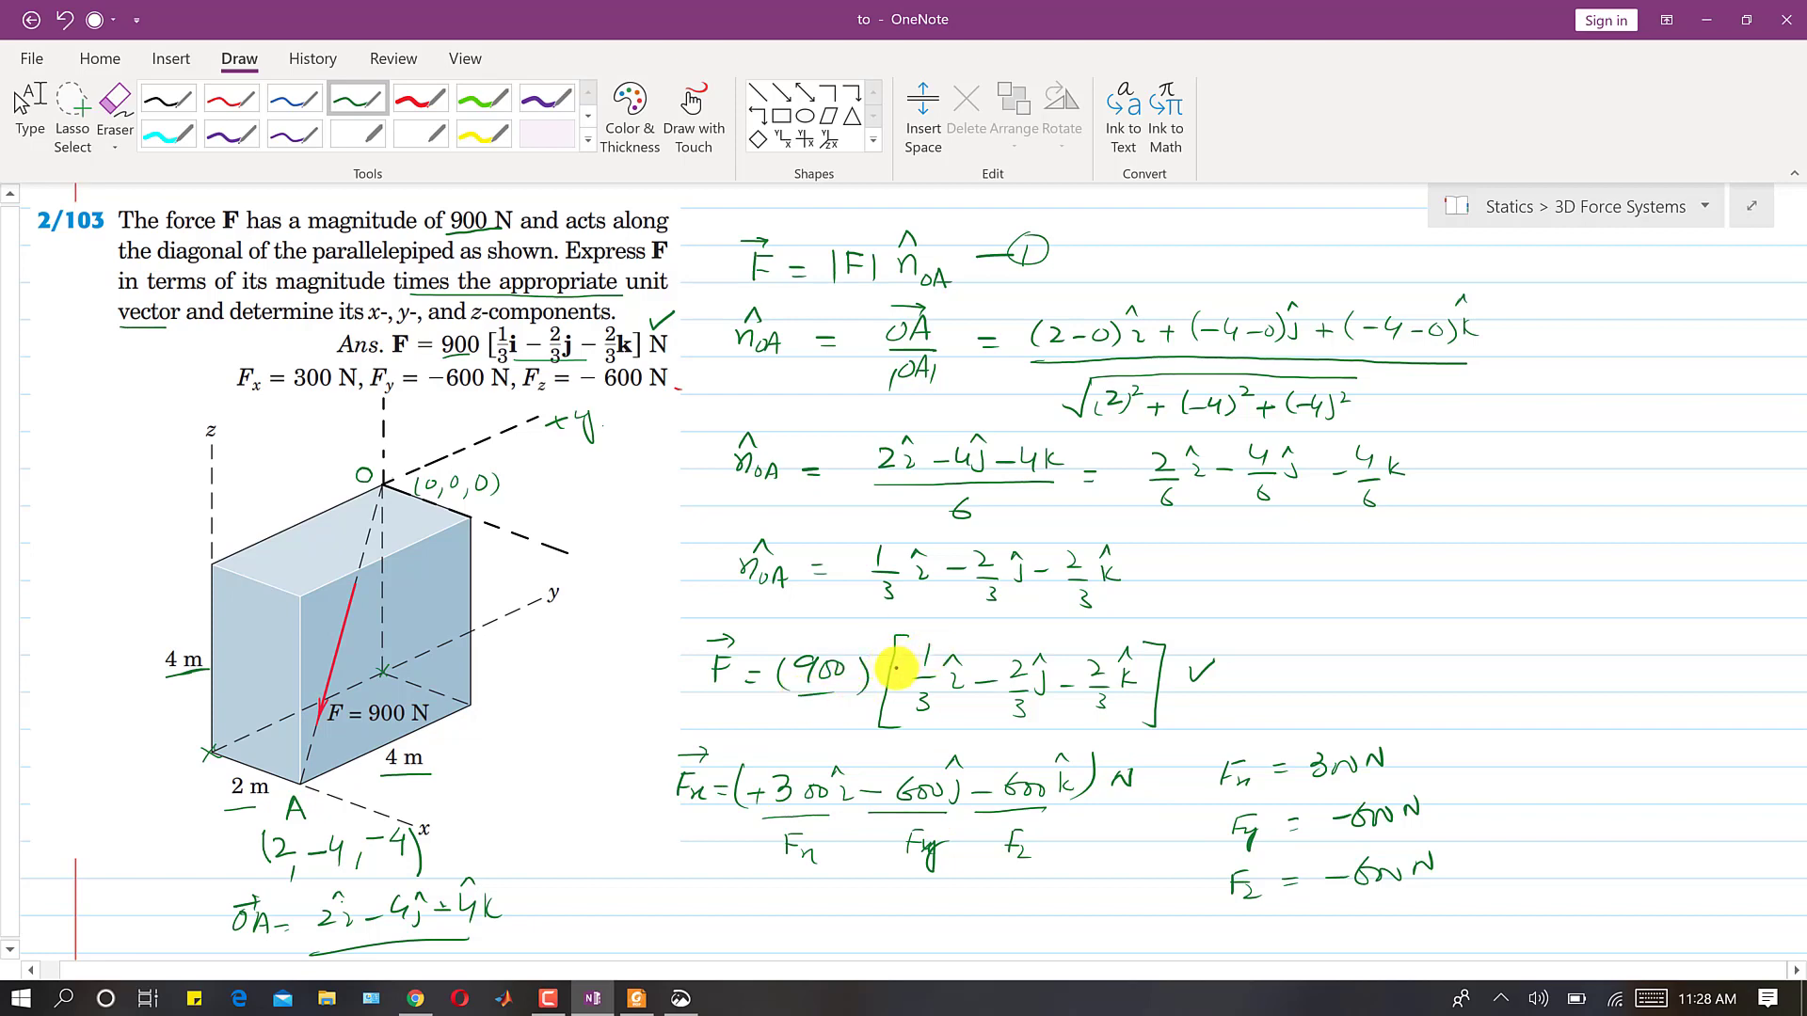